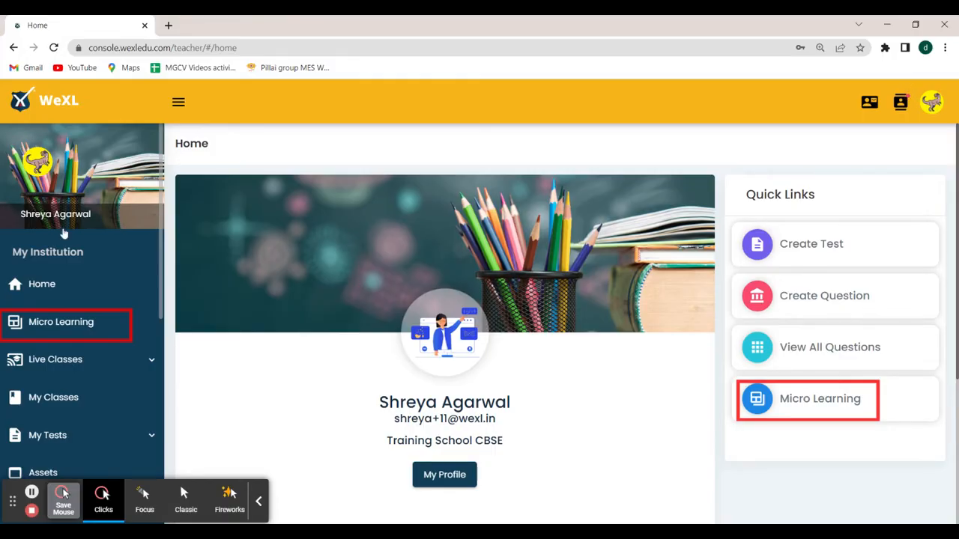
Open and cancel a new program form in Micro Learning, and reopen Micro Learning from the home page's quick links
{"action": "left_click", "coordinate": [77, 335]}
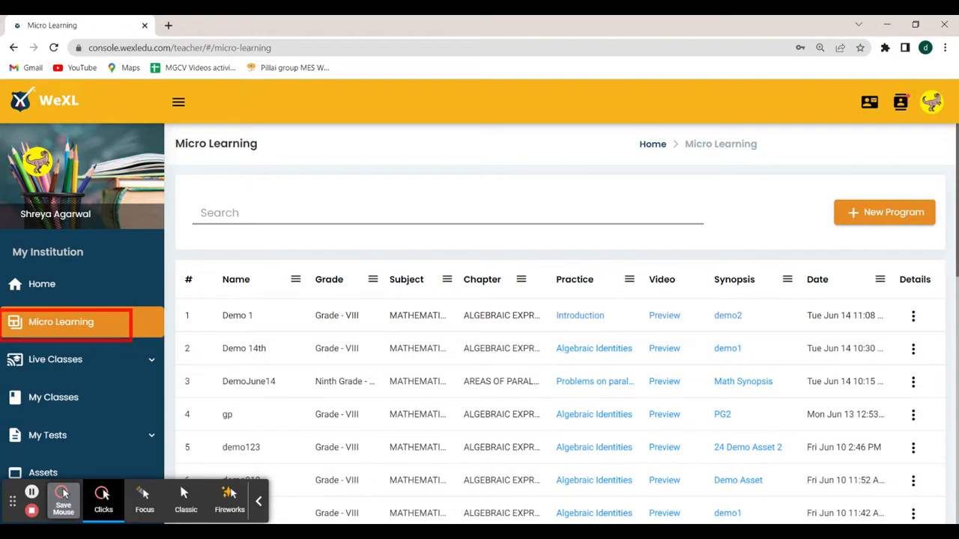
{"action": "left_click", "coordinate": [871, 215]}
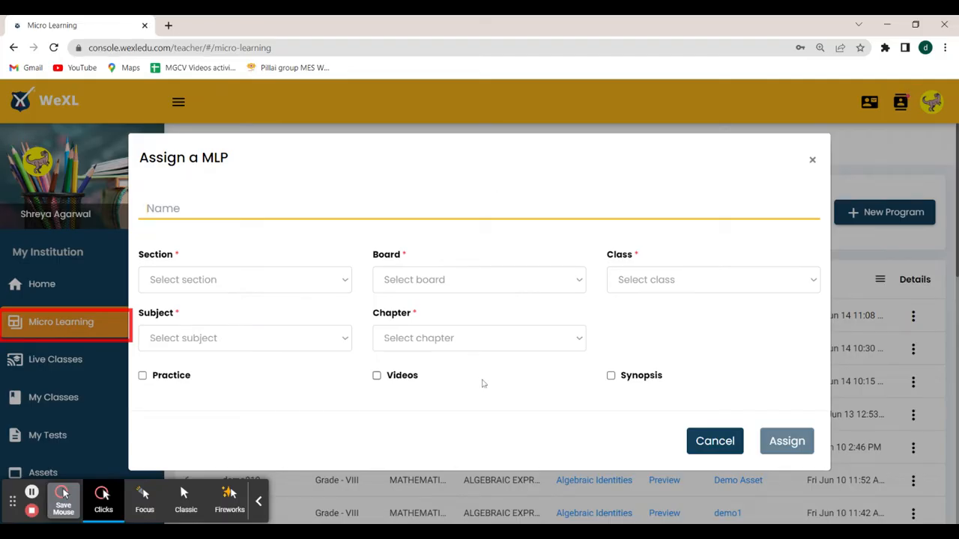
{"action": "left_click", "coordinate": [705, 443]}
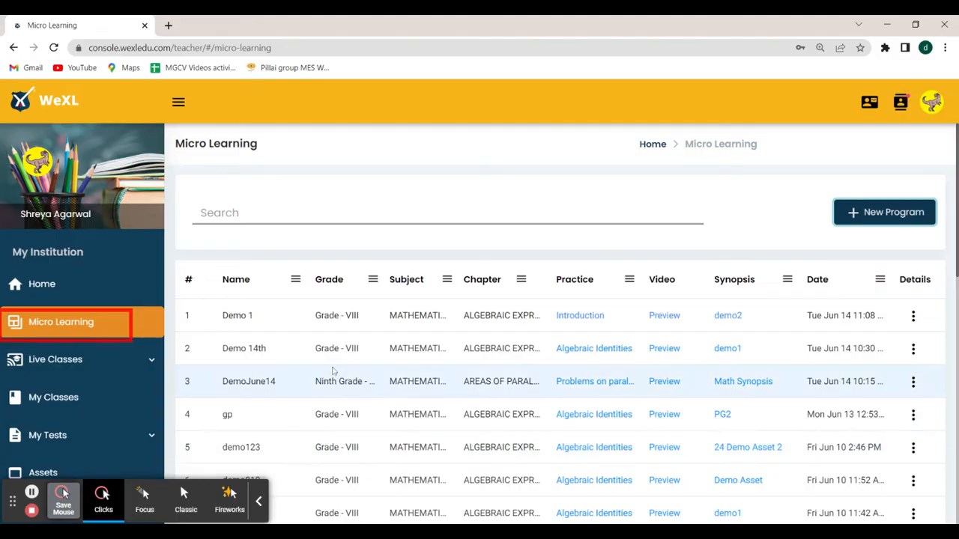
{"action": "left_click", "coordinate": [71, 285]}
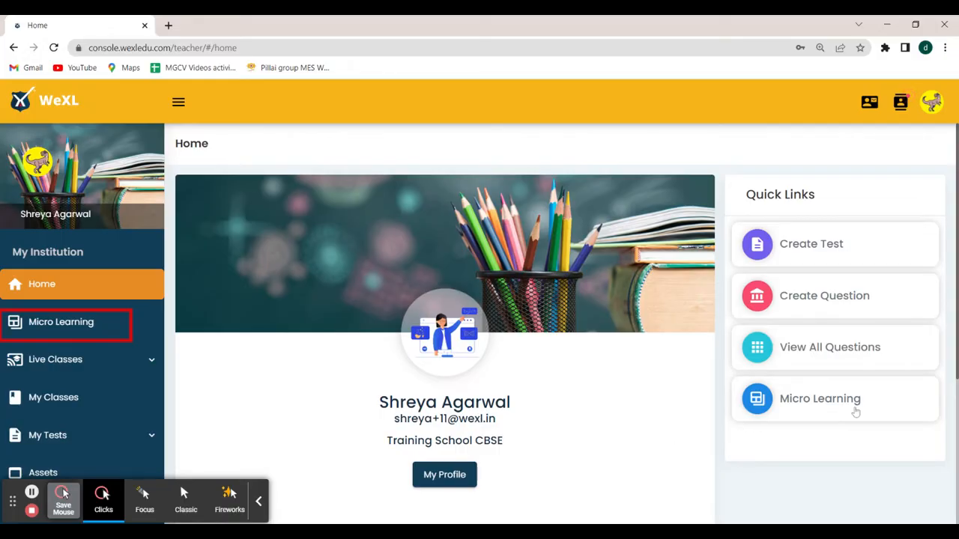
{"action": "left_click", "coordinate": [811, 412]}
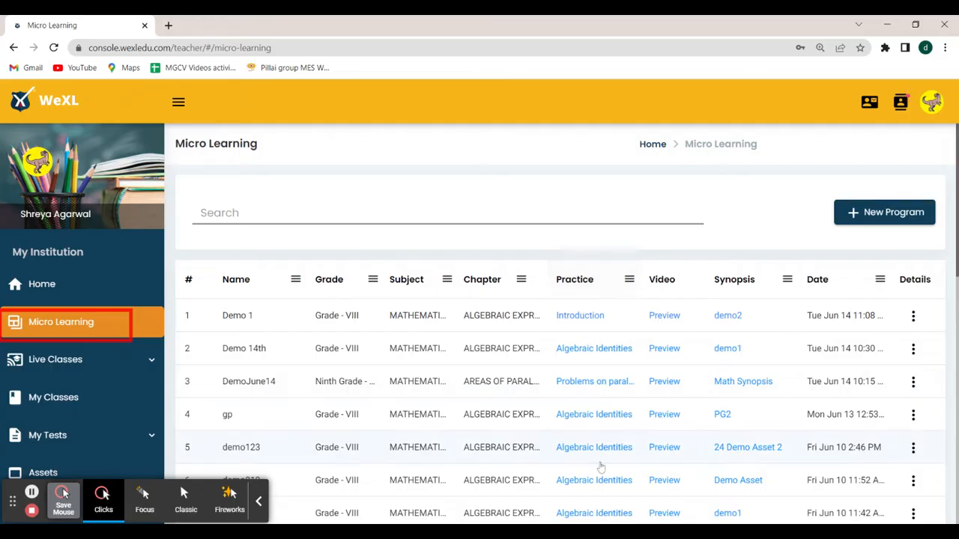
Open the Assign a MLP form as a new post from the home page's Activity Summary, and close it without assigning
{"action": "left_click", "coordinate": [111, 289]}
{"action": "scroll", "coordinate": [573, 337], "scroll_direction": "down", "scroll_amount": 3}
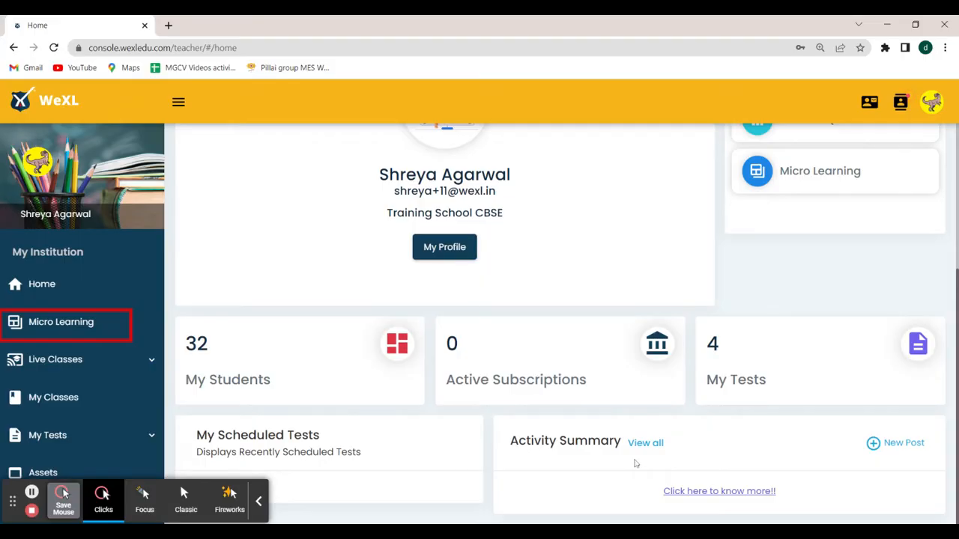
{"action": "left_click", "coordinate": [879, 444]}
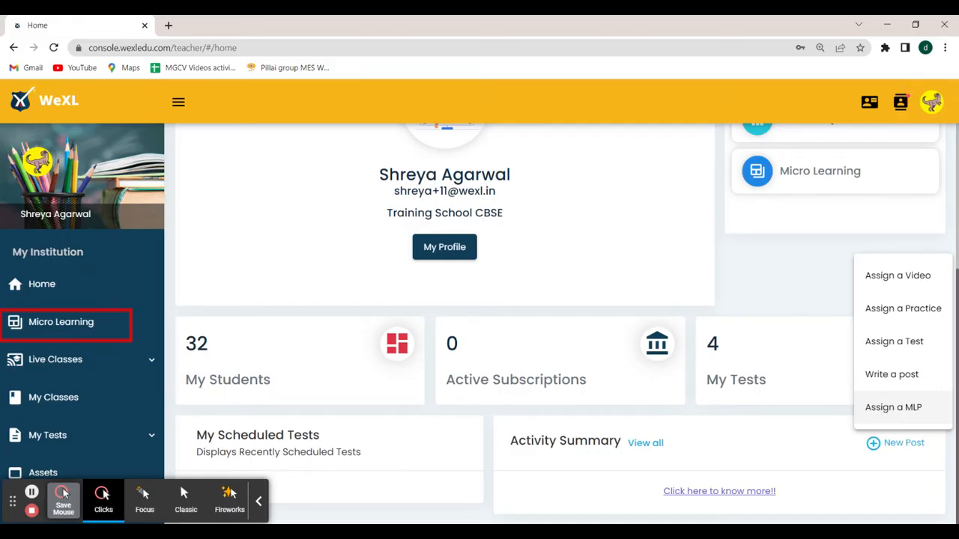
{"action": "left_click", "coordinate": [893, 406]}
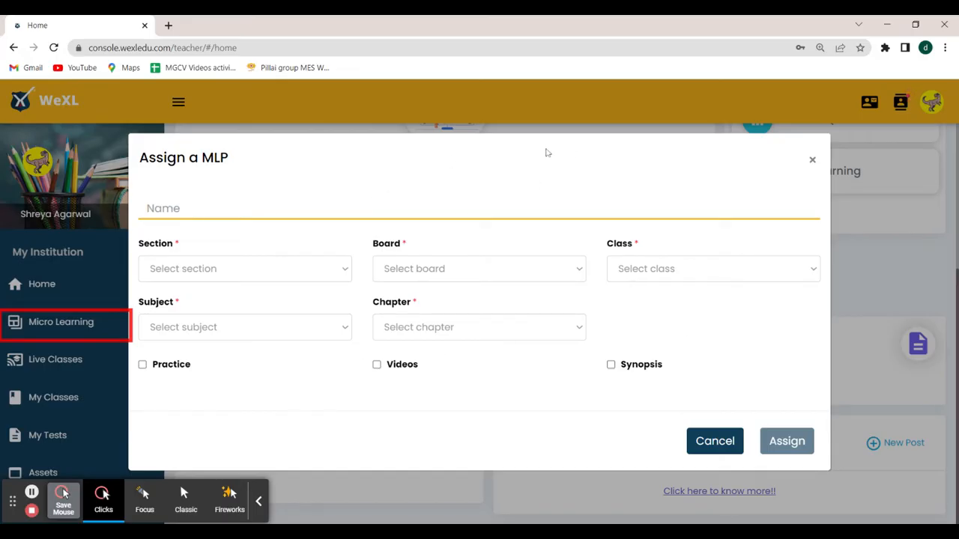
{"action": "left_click", "coordinate": [812, 159]}
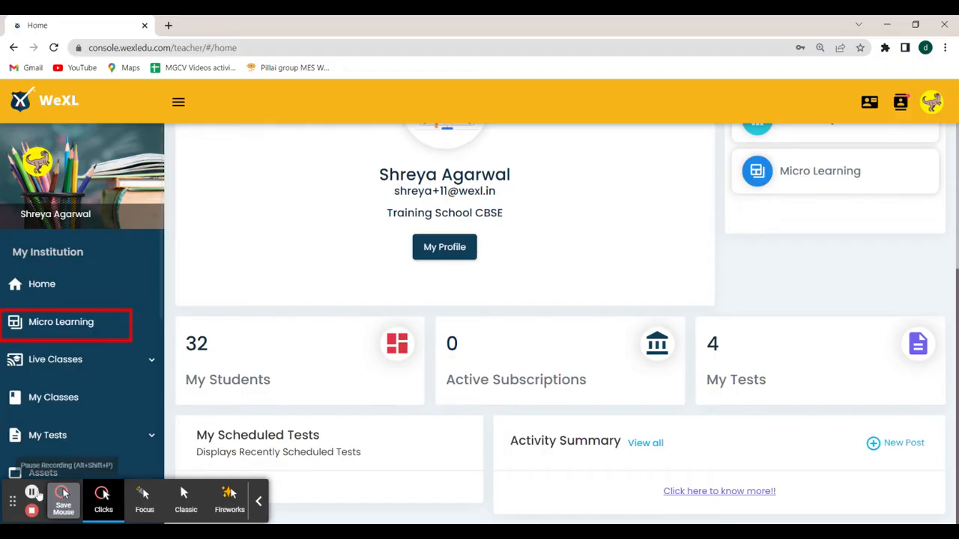
{"action": "scroll", "coordinate": [90, 389], "scroll_direction": "up", "scroll_amount": 3}
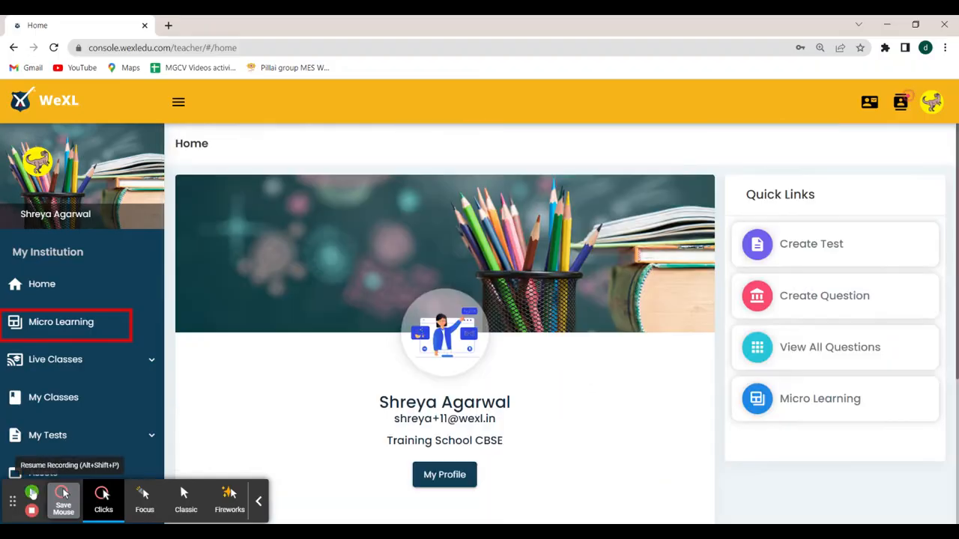
Start a new program in Micro Learning and name it Maths New MLP
{"action": "left_click", "coordinate": [119, 331]}
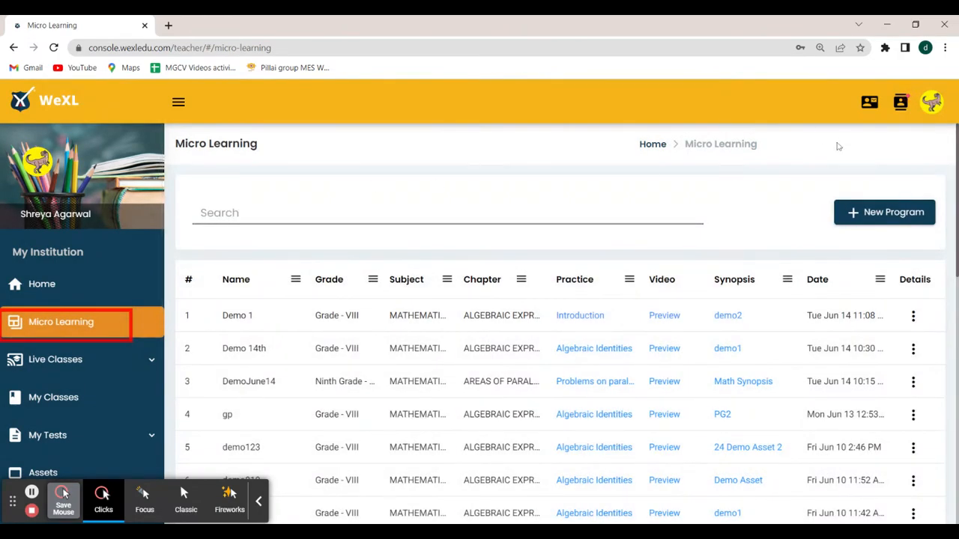
{"action": "left_click", "coordinate": [856, 214]}
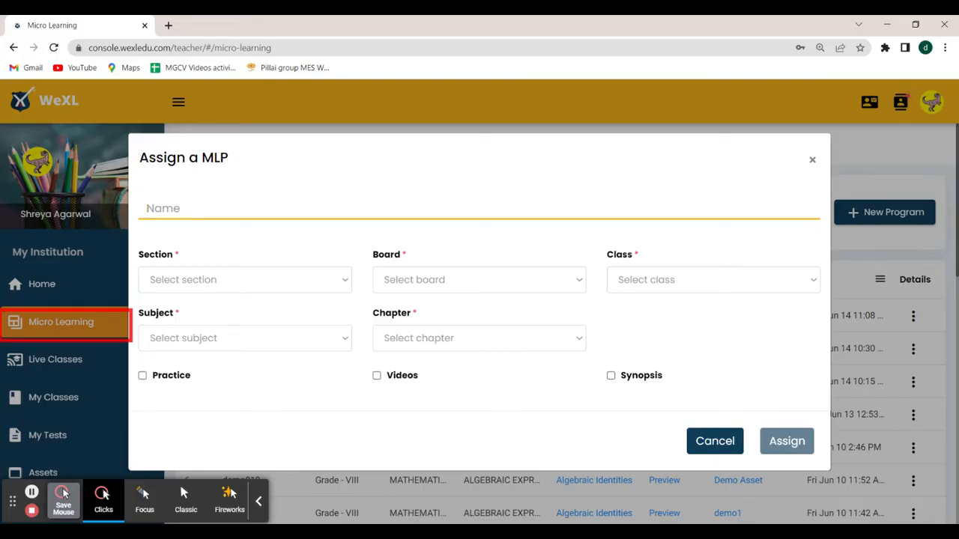
{"action": "type", "text": "Maths New"}
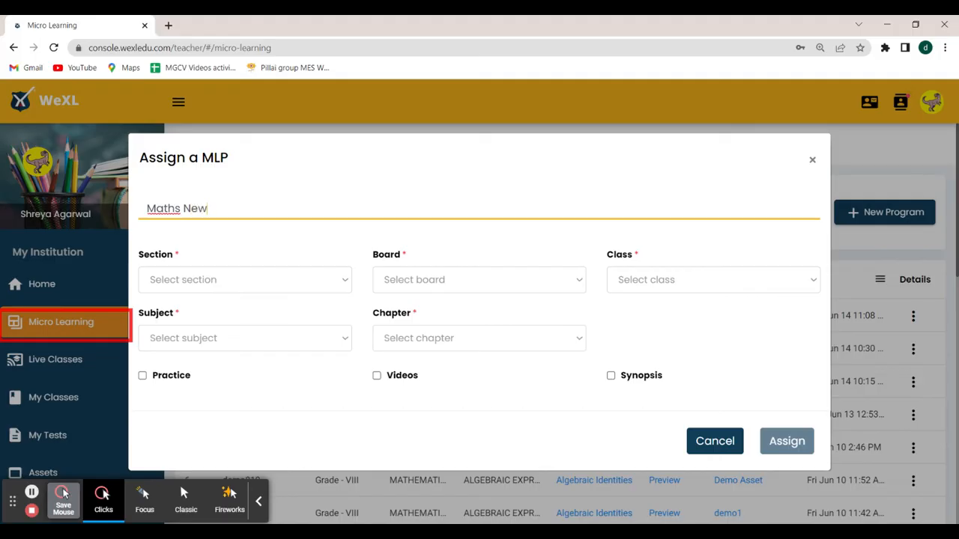
{"action": "type", "text": " MLP"}
Set the MLP's section to 8demo, its board to TRAINING SCHOOL CBSE CBSE and its class to Grade - VIII
{"action": "left_click", "coordinate": [288, 275]}
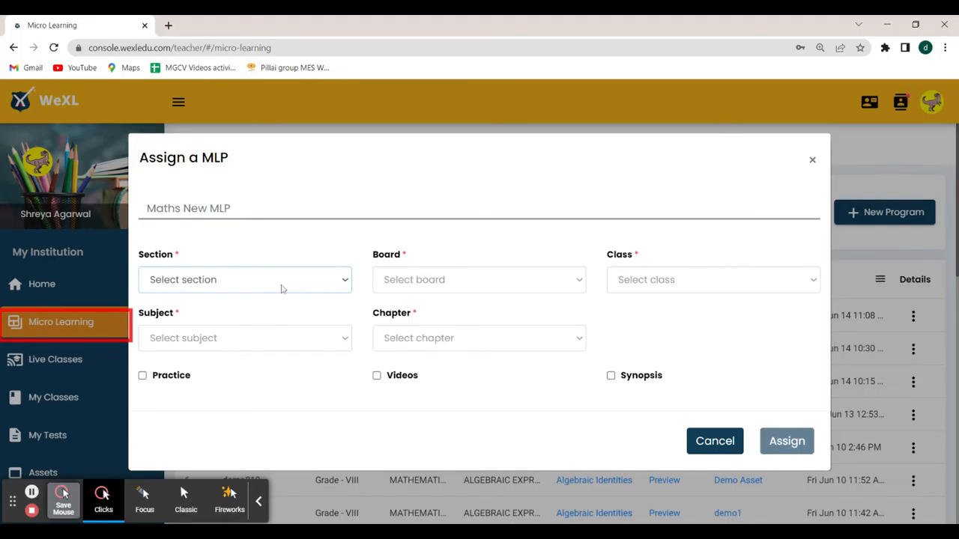
{"action": "left_click", "coordinate": [330, 297]}
{"action": "left_click", "coordinate": [409, 276]}
{"action": "left_click", "coordinate": [409, 318]}
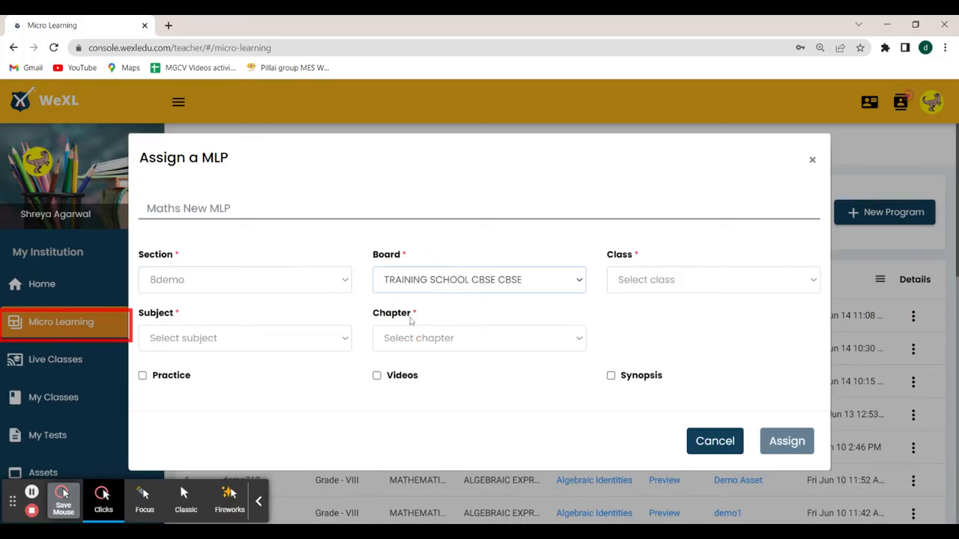
{"action": "left_click", "coordinate": [615, 281]}
{"action": "left_click", "coordinate": [628, 320]}
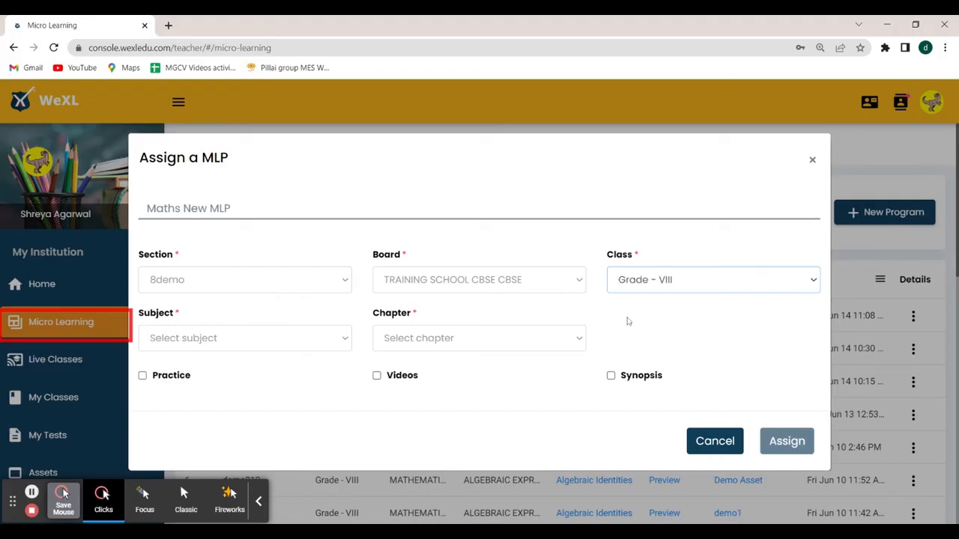
Set the MLP's subject to Mathematics and its chapter to ALGEBRAIC EXPRESSIONS AND IDENTITIES
{"action": "left_click", "coordinate": [271, 338]}
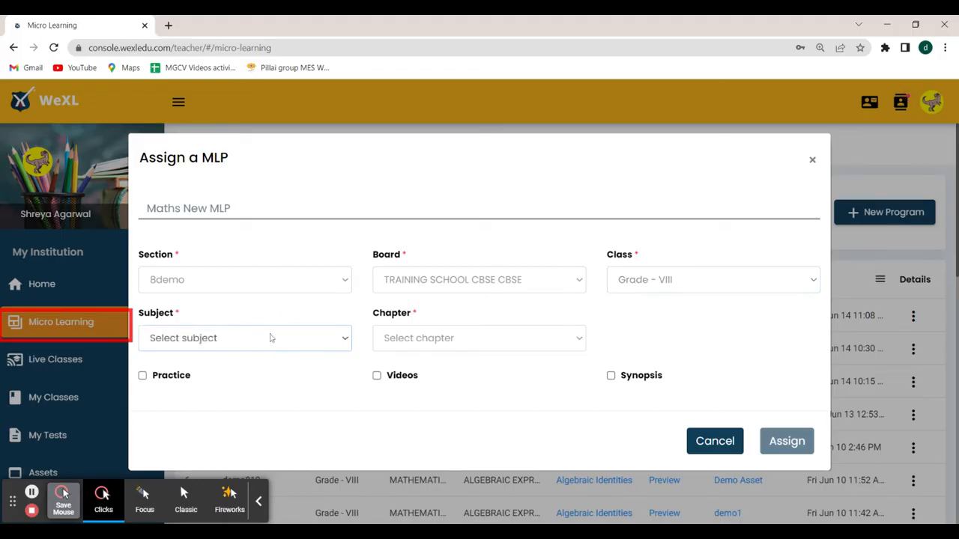
{"action": "left_click", "coordinate": [238, 356]}
{"action": "left_click", "coordinate": [414, 338]}
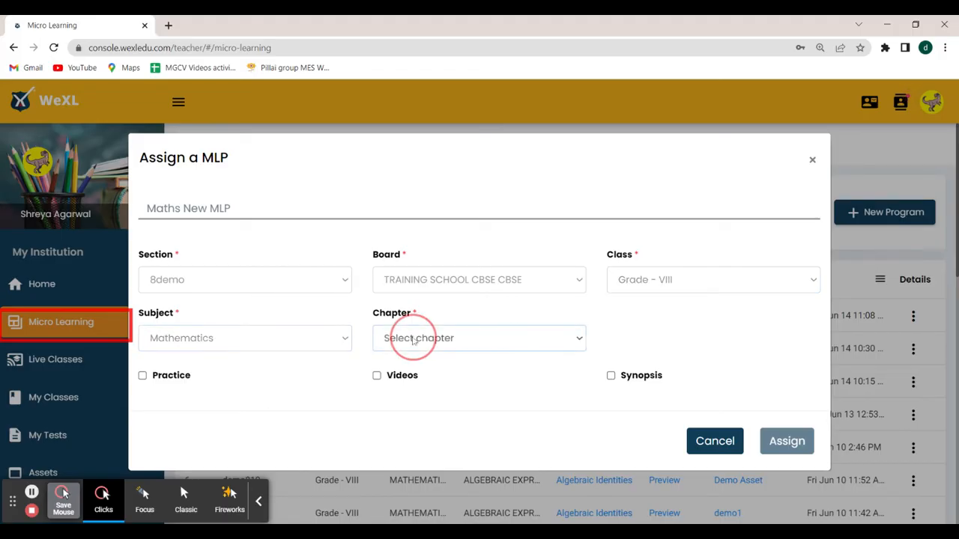
{"action": "left_click", "coordinate": [419, 322]}
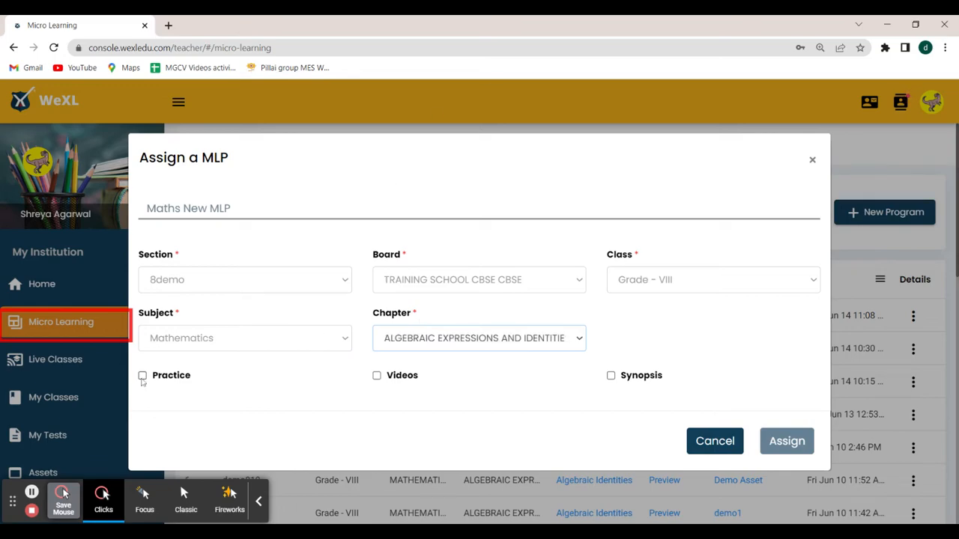
Include practice in the MLP and choose the Introduction topic for it
{"action": "left_click", "coordinate": [144, 376]}
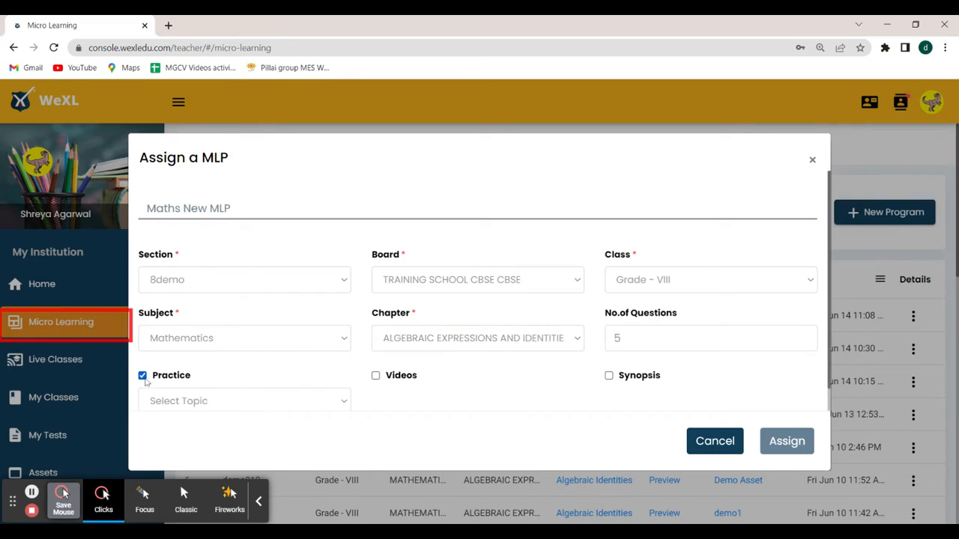
{"action": "scroll", "coordinate": [213, 389], "scroll_direction": "down", "scroll_amount": 1}
{"action": "left_click", "coordinate": [221, 386]}
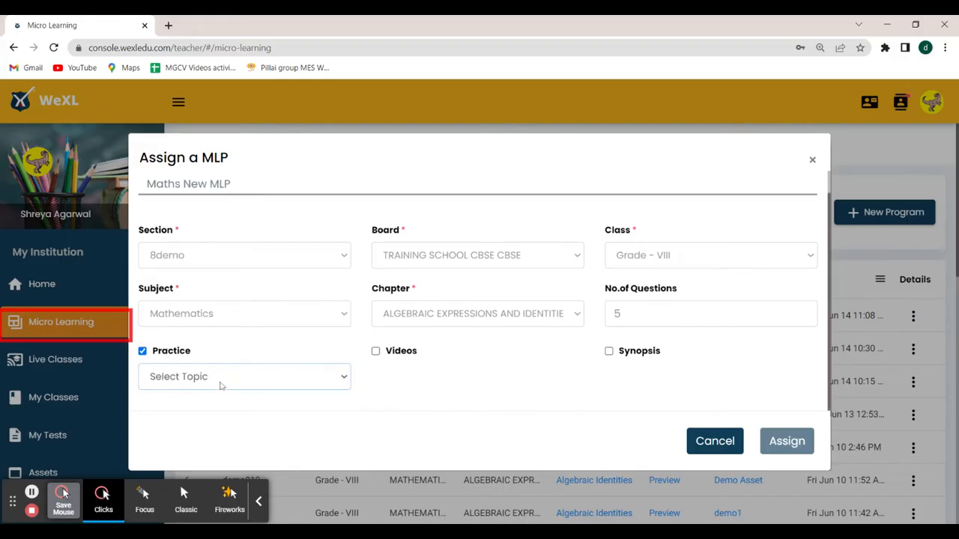
{"action": "left_click", "coordinate": [219, 427]}
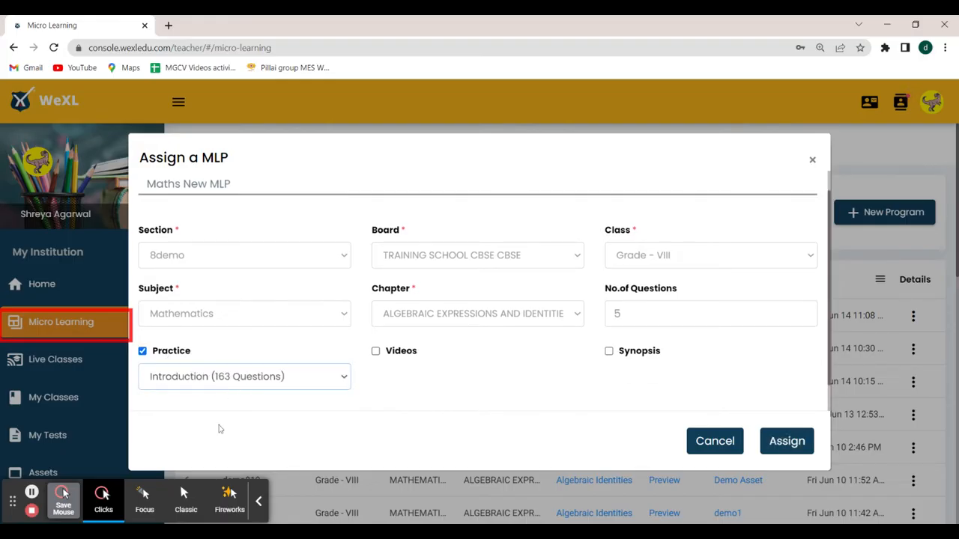
Include videos in the MLP and choose the "What are Terms? | Concept Video" video
{"action": "left_click", "coordinate": [375, 351]}
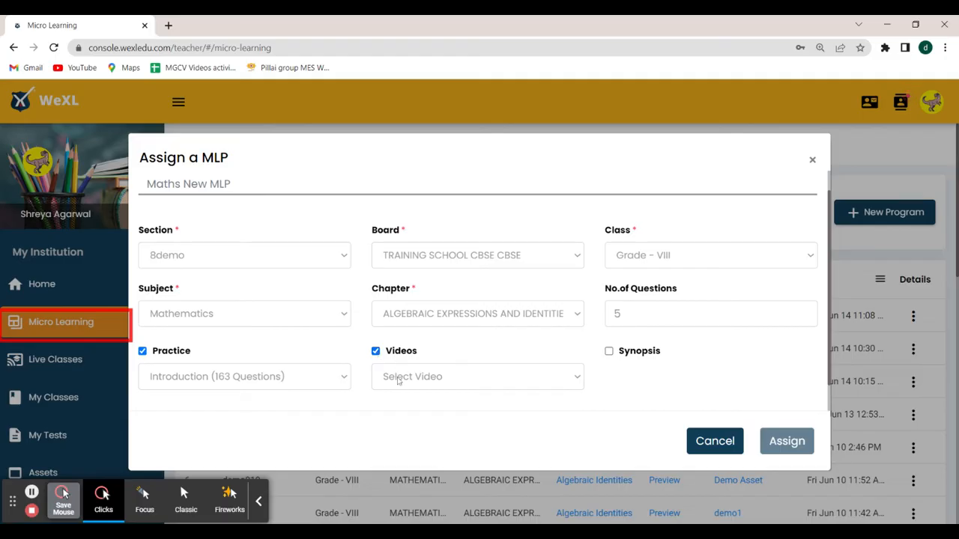
{"action": "left_click", "coordinate": [397, 378]}
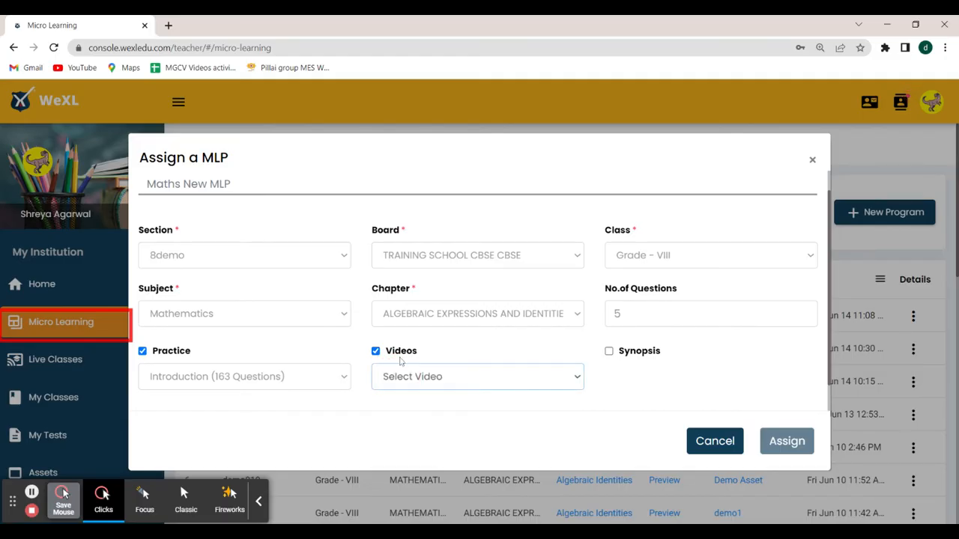
{"action": "left_click", "coordinate": [401, 362]}
Include a synopsis in the MLP, choose the demo1 PDF for it, and assign the MLP
{"action": "left_click", "coordinate": [610, 353]}
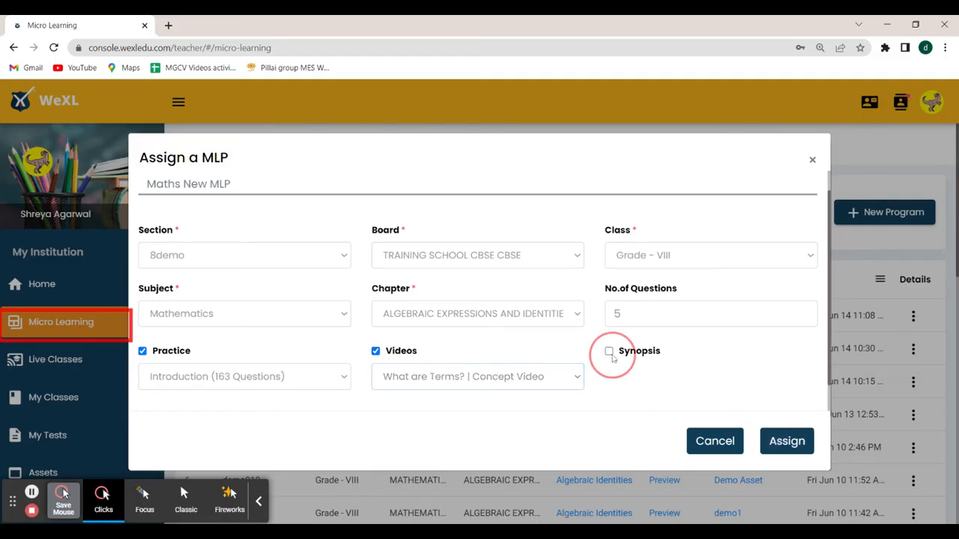
{"action": "left_click", "coordinate": [619, 378]}
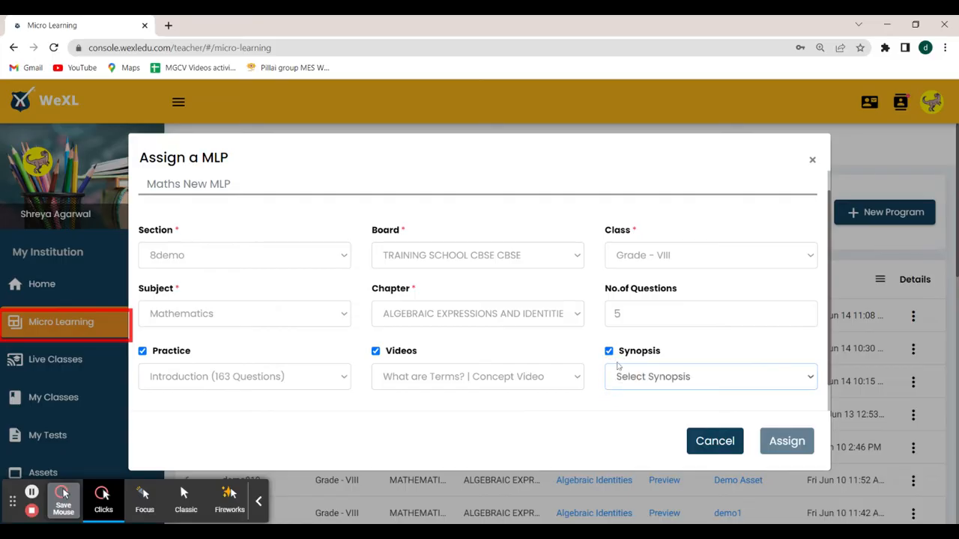
{"action": "left_click", "coordinate": [618, 365]}
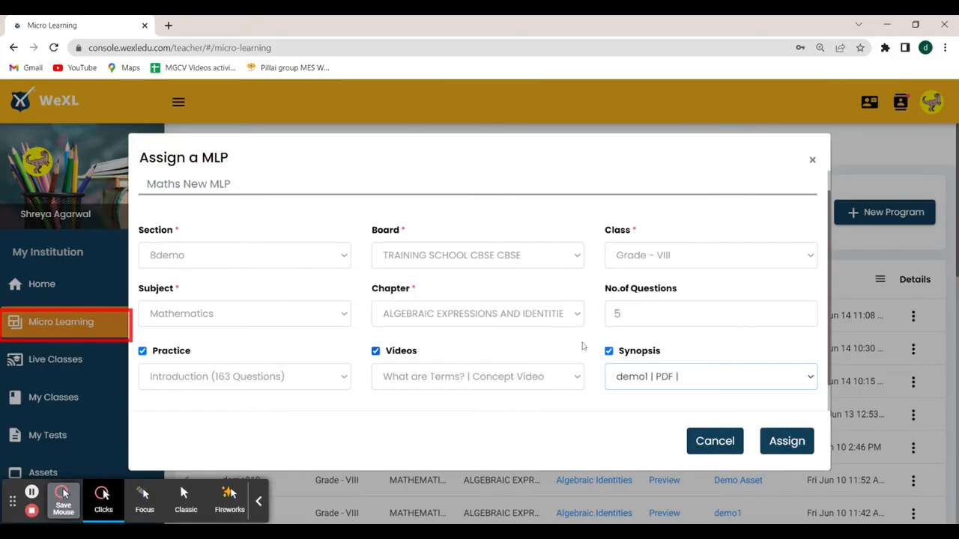
{"action": "left_click", "coordinate": [784, 442]}
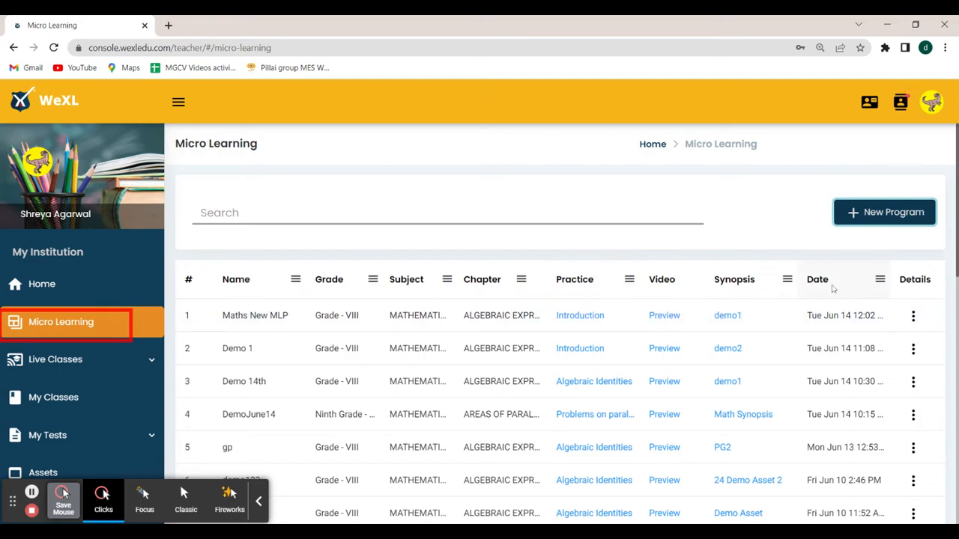
View the details of Maths New MLP and examine each student's practice, video and synopsis progress
{"action": "left_click", "coordinate": [912, 316]}
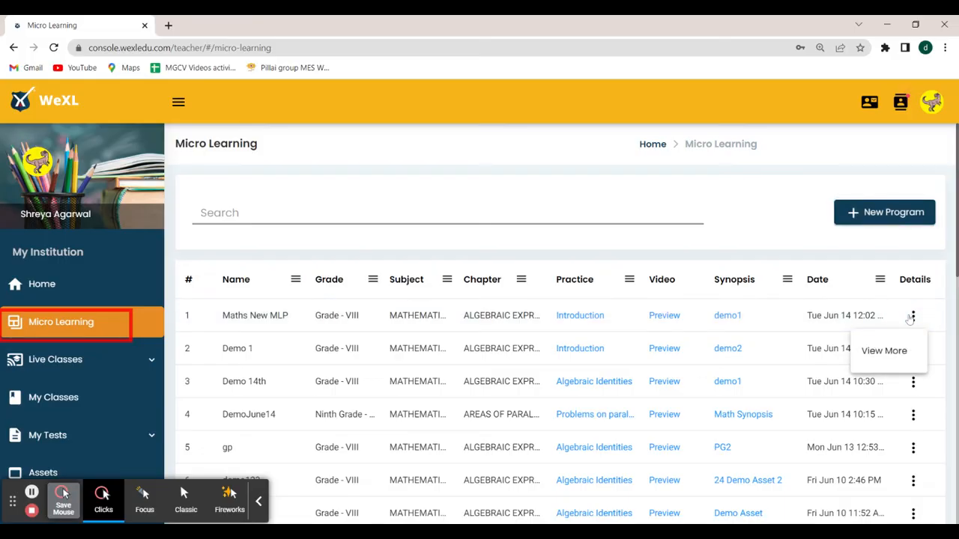
{"action": "left_click", "coordinate": [869, 358]}
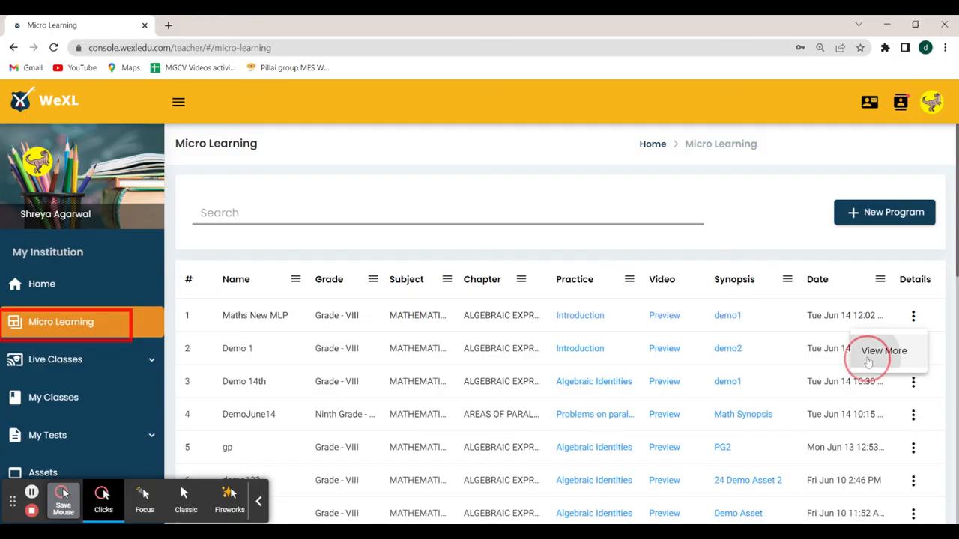
{"action": "scroll", "coordinate": [663, 396], "scroll_direction": "down", "scroll_amount": 2}
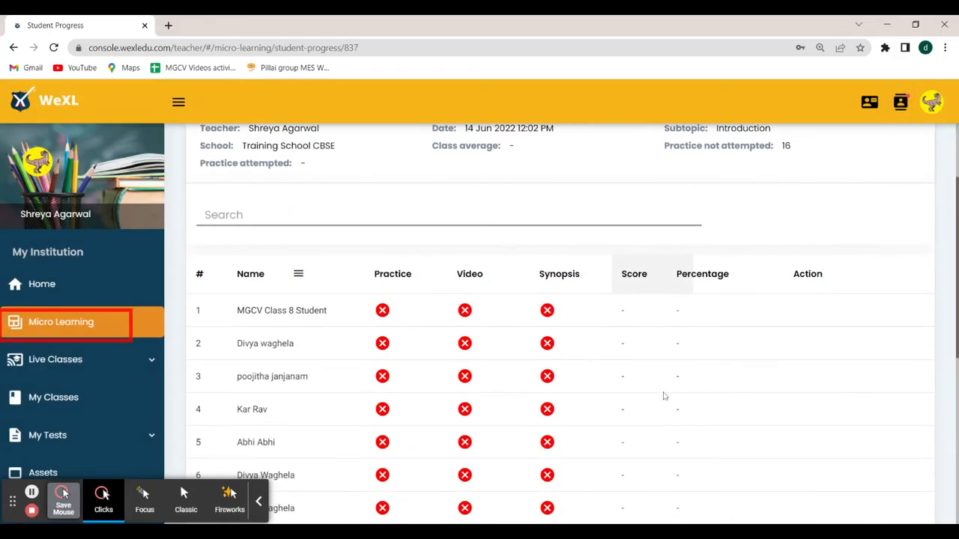
{"action": "scroll", "coordinate": [663, 393], "scroll_direction": "up", "scroll_amount": 1}
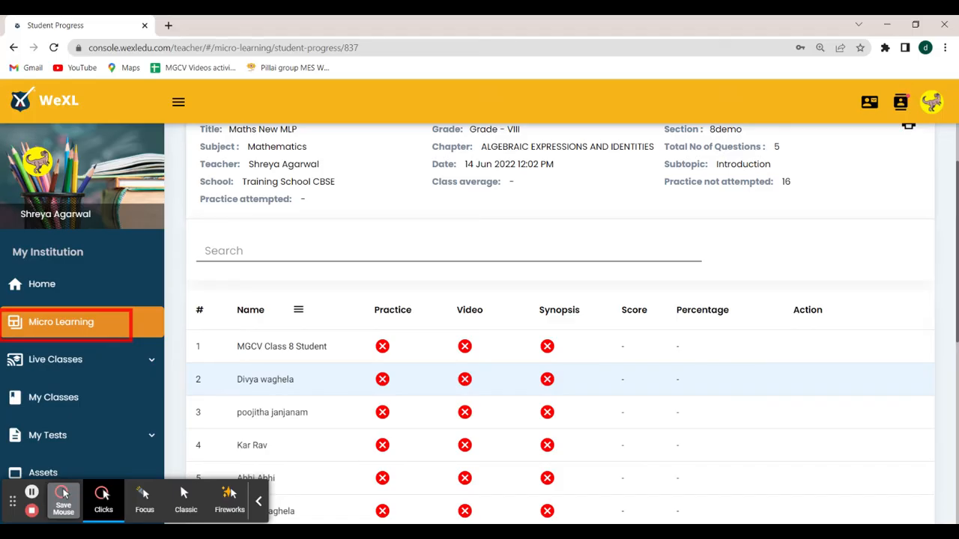
{"action": "scroll", "coordinate": [663, 393], "scroll_direction": "down", "scroll_amount": 1}
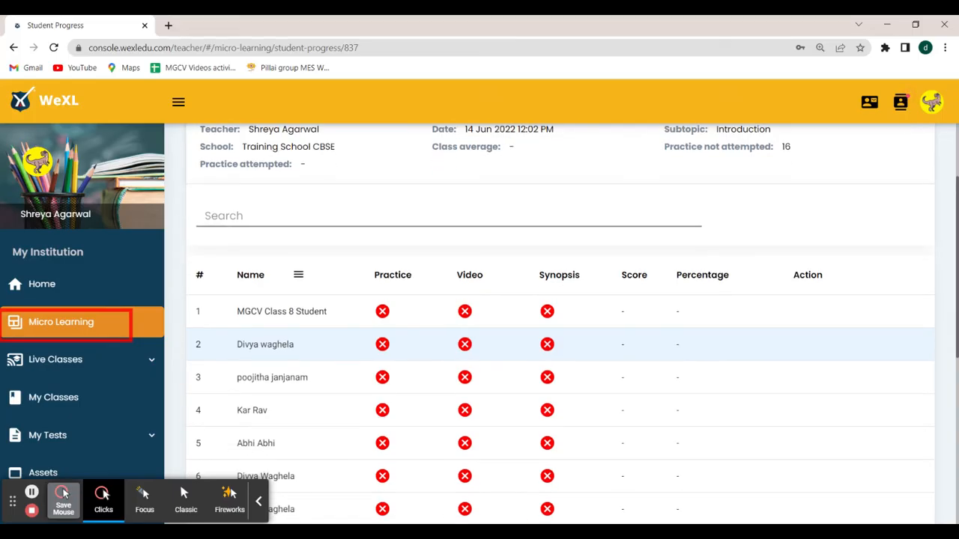
{"action": "scroll", "coordinate": [560, 337], "scroll_direction": "down", "scroll_amount": 4}
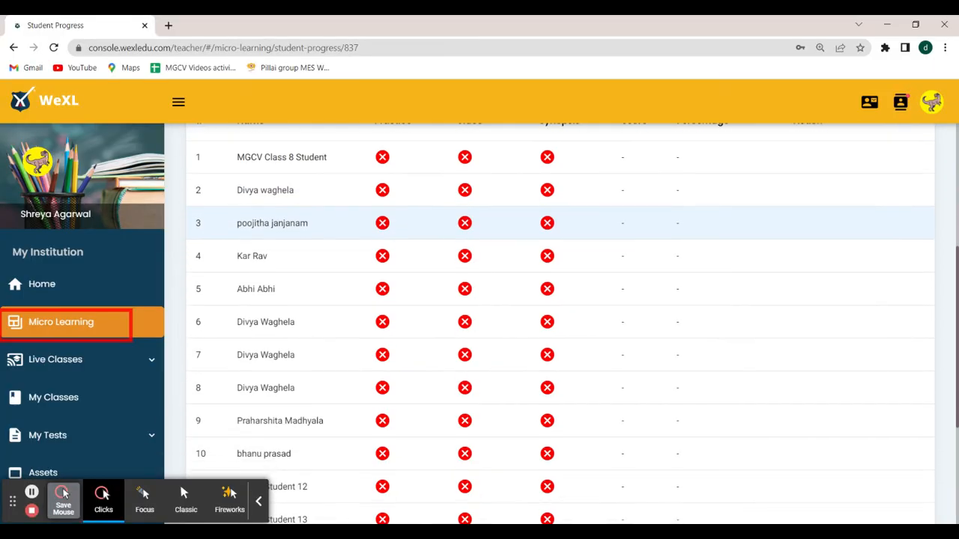
{"action": "scroll", "coordinate": [561, 337], "scroll_direction": "up", "scroll_amount": 8}
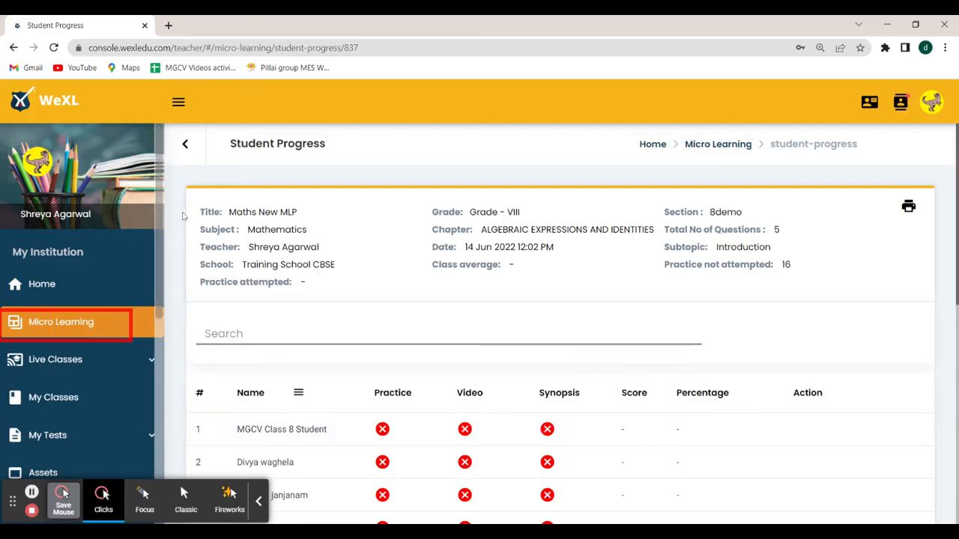
Return to the micro learning program list and view the student progress details of Demo 14th
{"action": "left_click", "coordinate": [185, 143]}
{"action": "scroll", "coordinate": [341, 390], "scroll_direction": "down", "scroll_amount": 2}
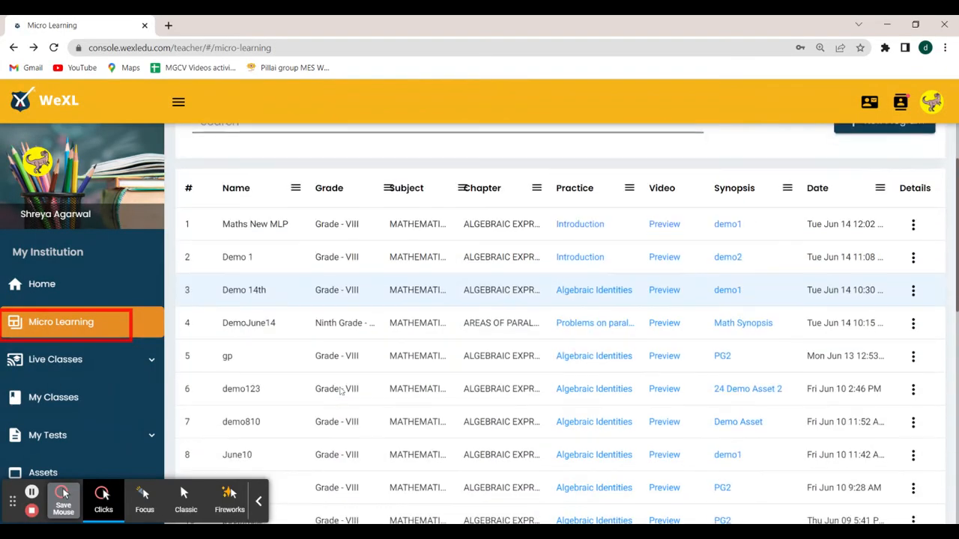
{"action": "scroll", "coordinate": [488, 293], "scroll_direction": "up", "scroll_amount": 1}
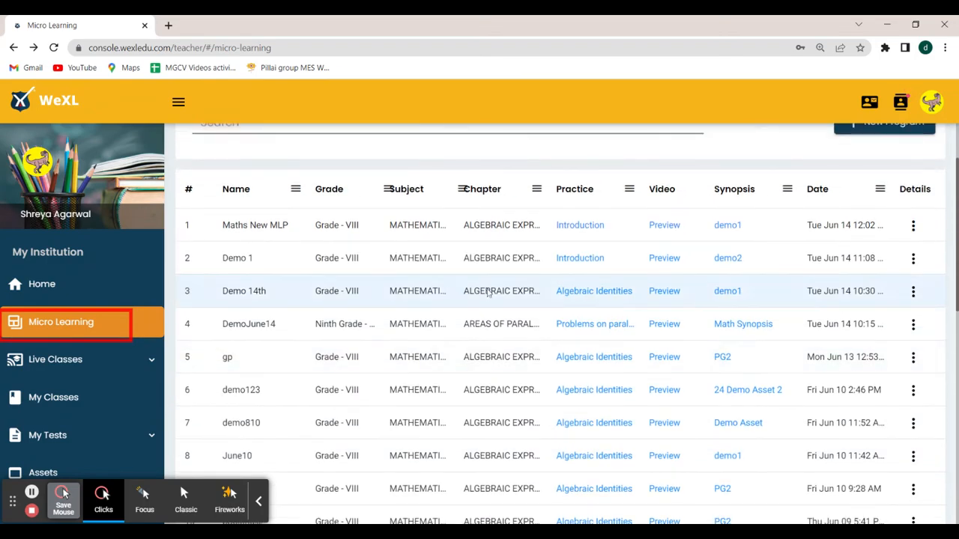
{"action": "left_click", "coordinate": [913, 291]}
{"action": "left_click", "coordinate": [885, 328]}
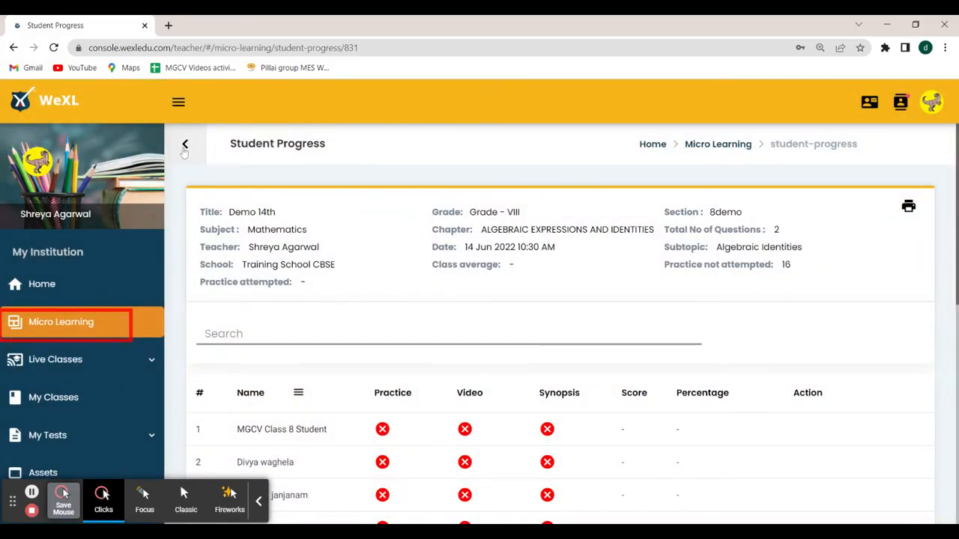
Go back to the program list, view the details of demo123, and examine its students' completion status, scores and percentages
{"action": "left_click", "coordinate": [185, 147]}
{"action": "scroll", "coordinate": [520, 398], "scroll_direction": "down", "scroll_amount": 2}
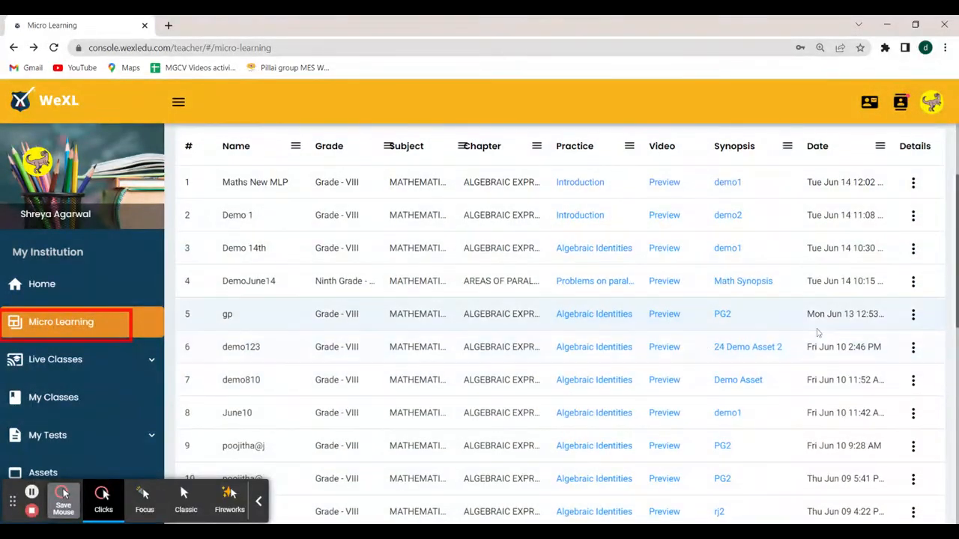
{"action": "left_click", "coordinate": [913, 347]}
{"action": "left_click", "coordinate": [898, 381]}
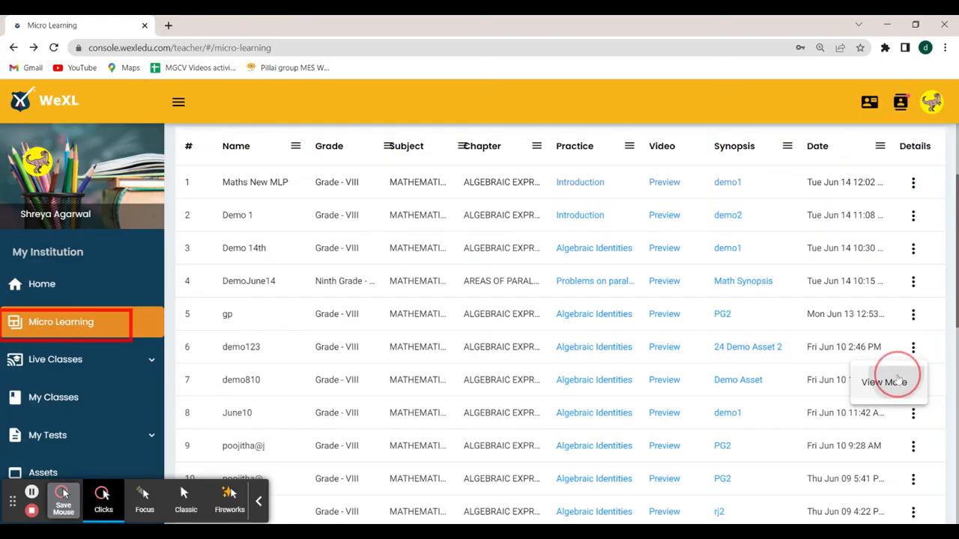
{"action": "scroll", "coordinate": [621, 361], "scroll_direction": "down", "scroll_amount": 1}
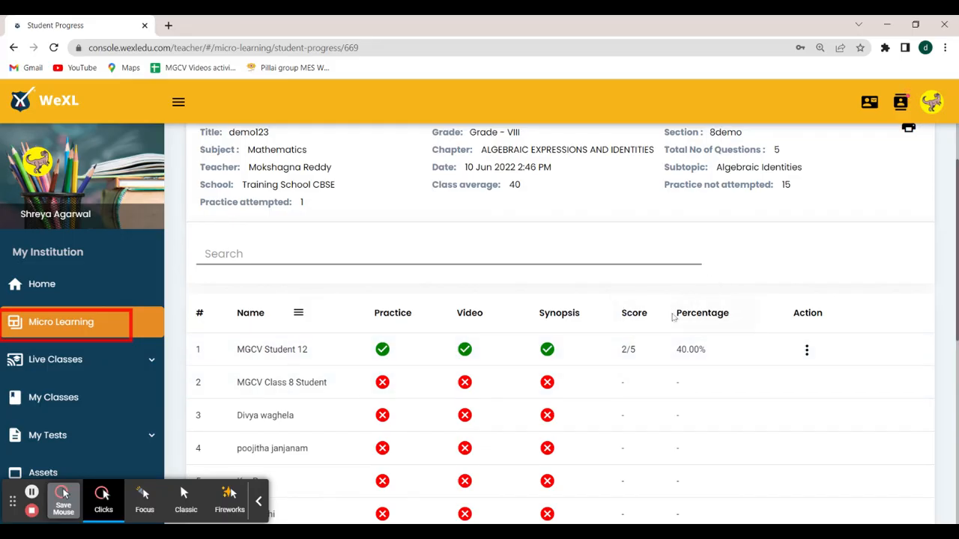
{"action": "scroll", "coordinate": [707, 332], "scroll_direction": "up", "scroll_amount": 2}
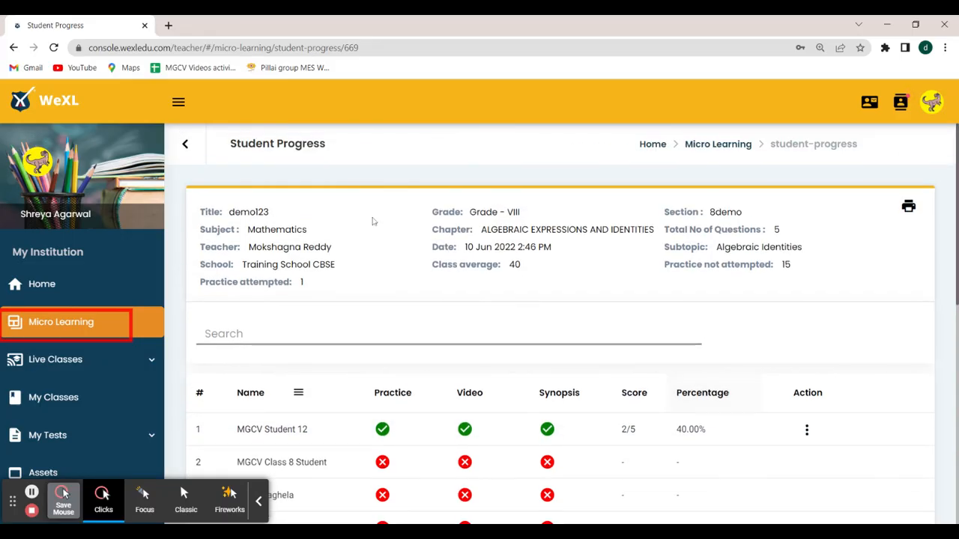
Leave the demo123 student progress and look through the list of assigned micro learning programs
{"action": "left_click", "coordinate": [186, 144]}
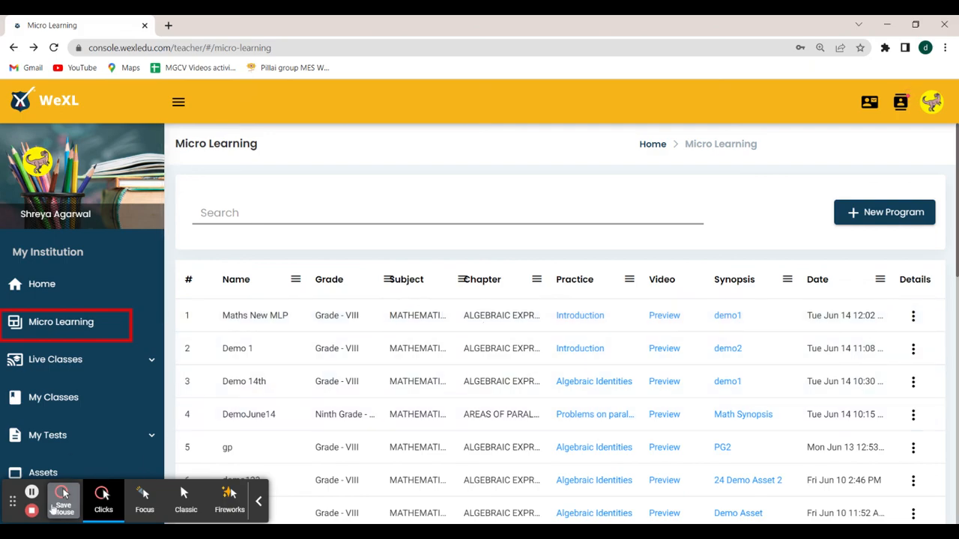
{"action": "scroll", "coordinate": [292, 330], "scroll_direction": "down", "scroll_amount": 2}
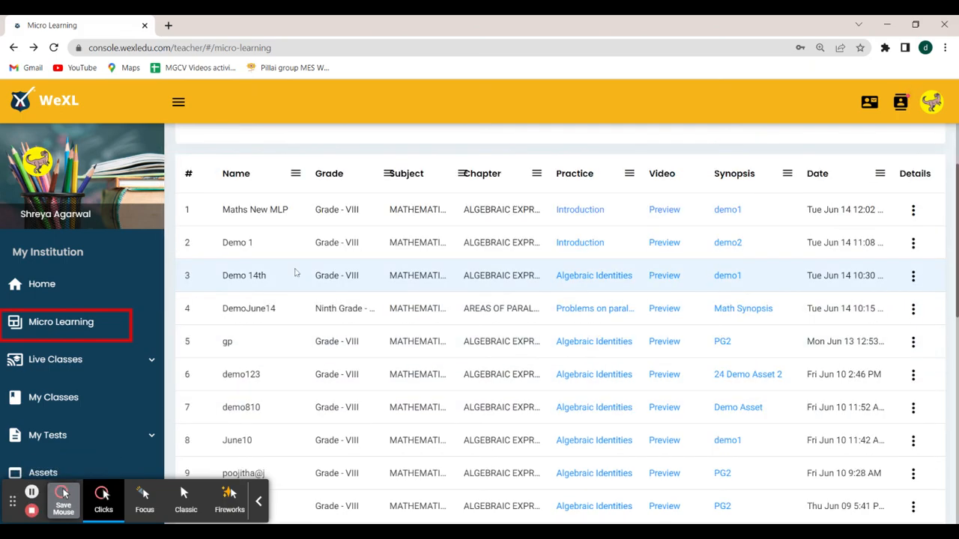
{"action": "scroll", "coordinate": [296, 273], "scroll_direction": "up", "scroll_amount": 2}
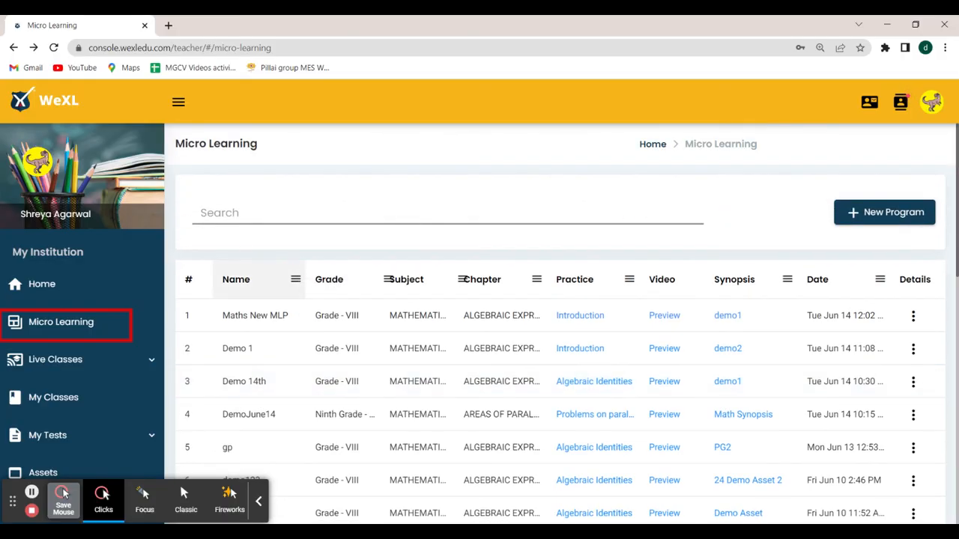